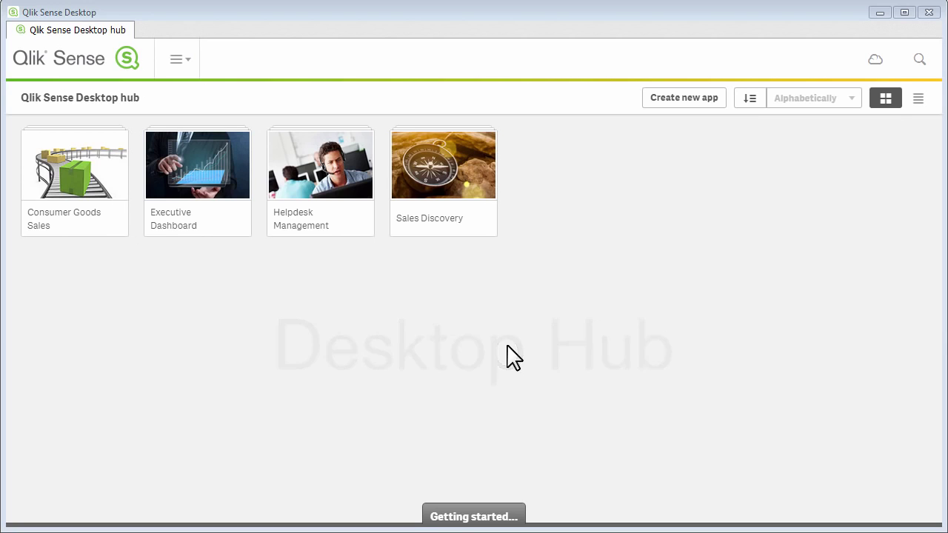
View the Helpdesk Management app's description, browse the hub menu, and search apps for 'Sale'.
click(302, 231)
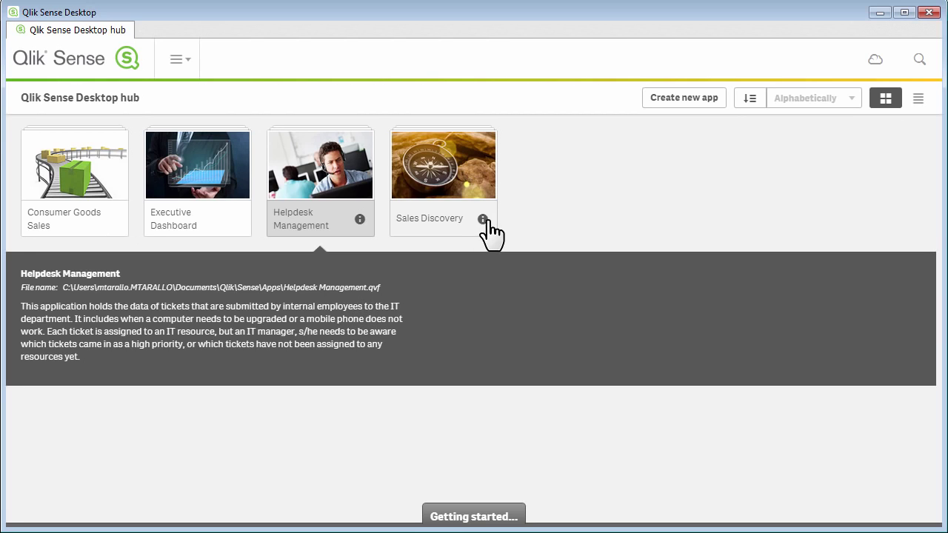
click(186, 59)
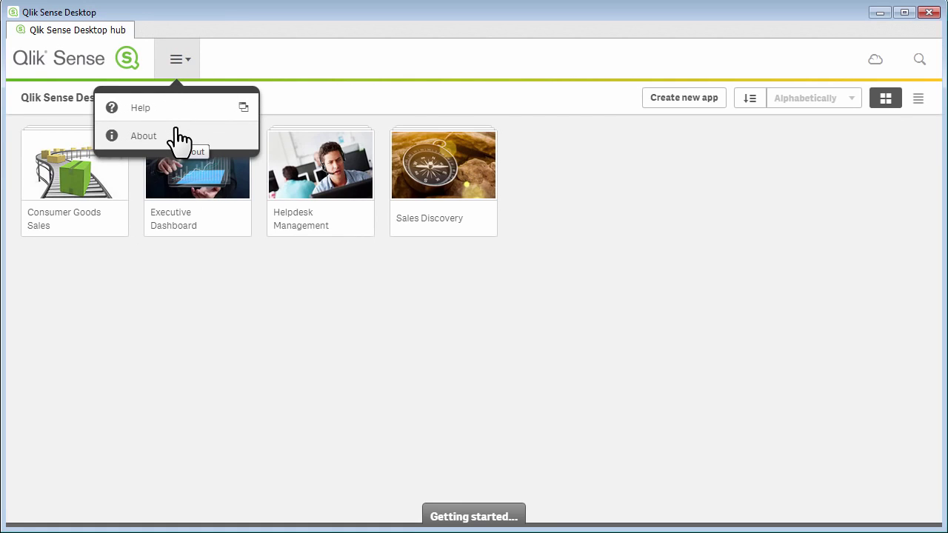
click(594, 197)
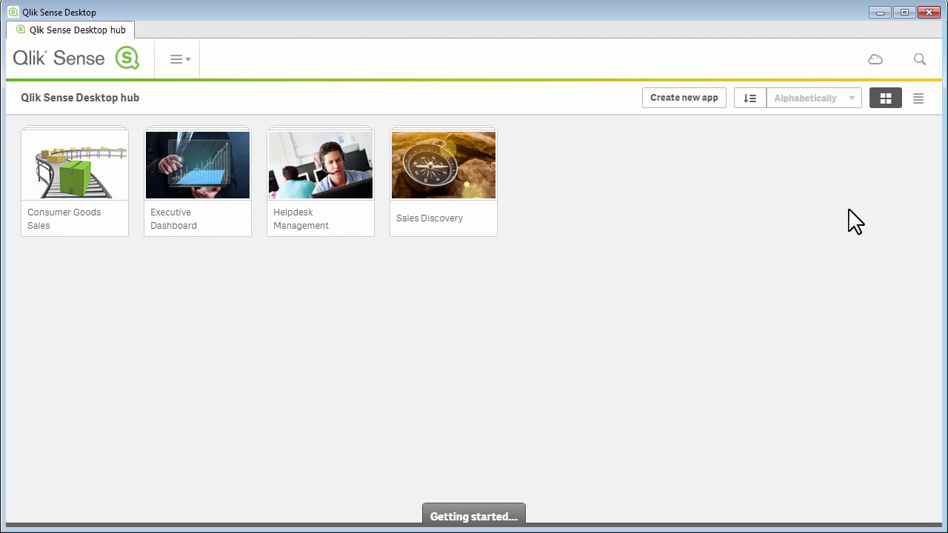
click(920, 59)
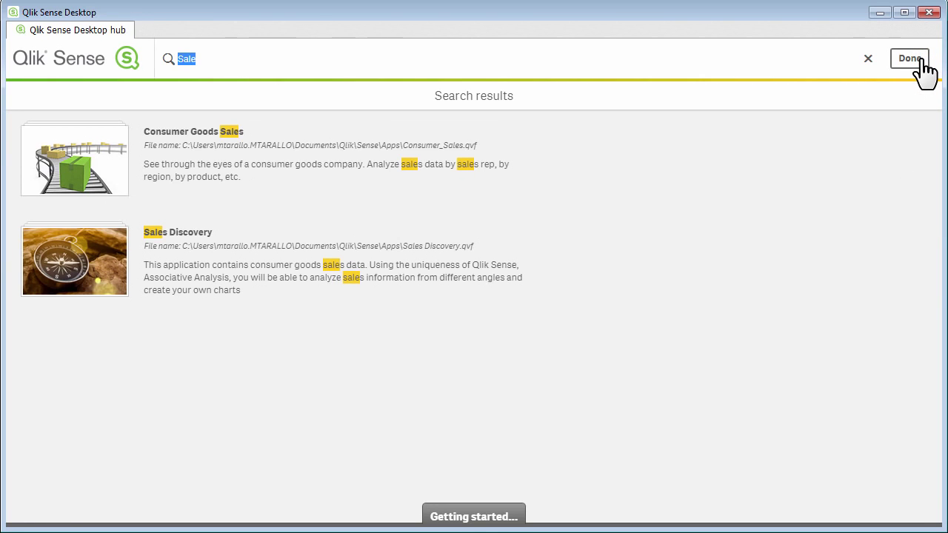
click(922, 64)
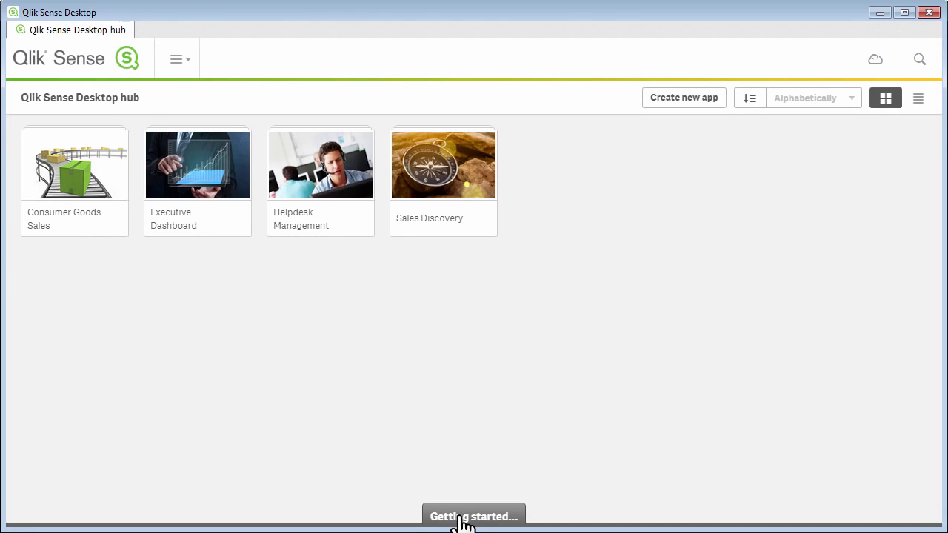
Open Qlik's Getting started page, scroll down it, and dismiss its chat popup.
click(459, 522)
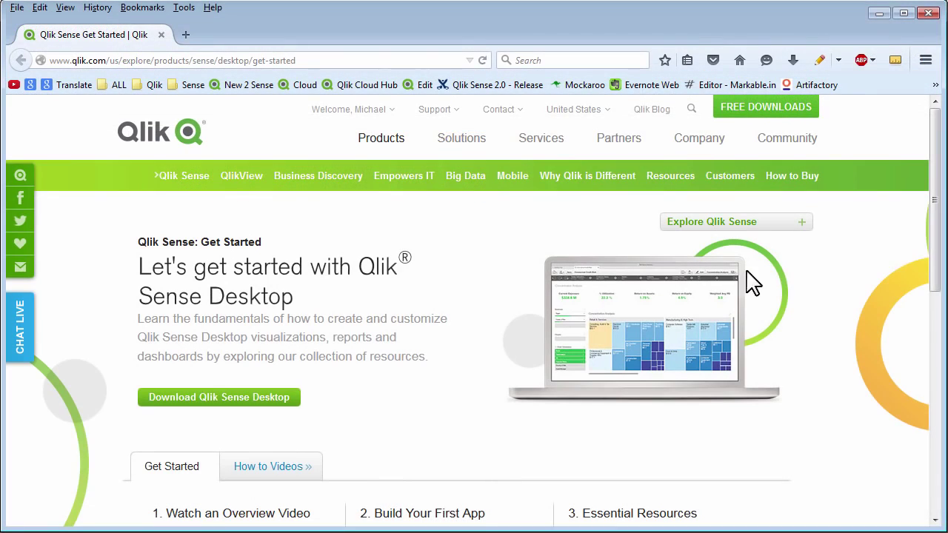
drag(937, 249, 914, 390)
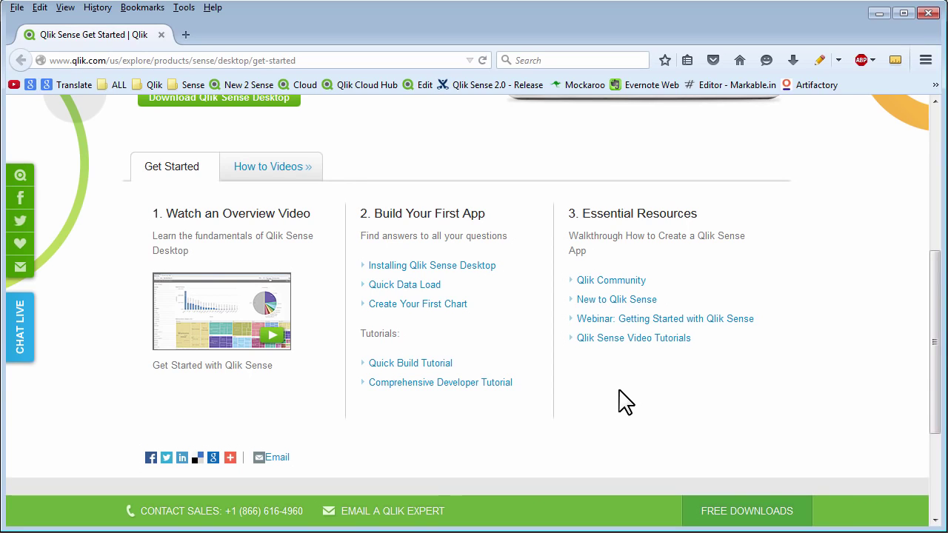
click(580, 234)
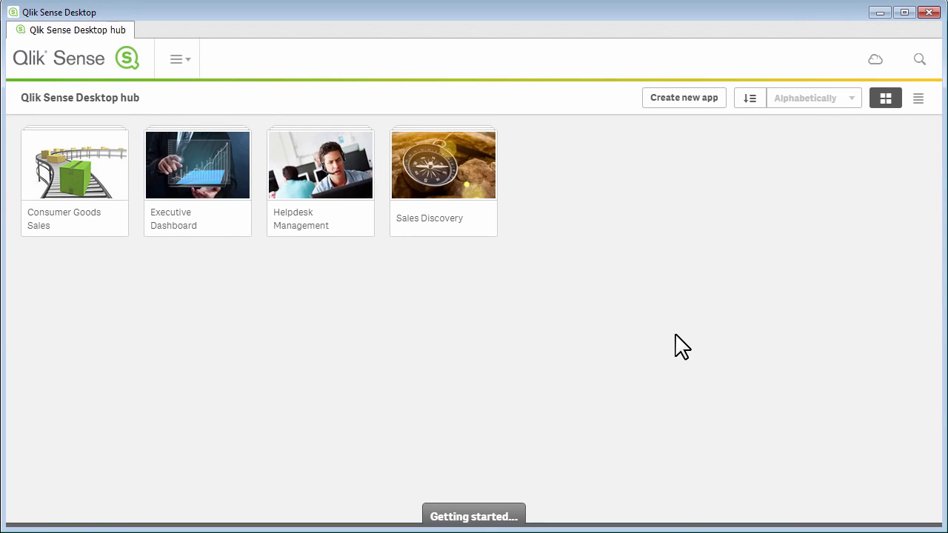
Open the Consumer Goods Sales app and browse its Sheets, Bookmarks and Stories lists.
click(111, 173)
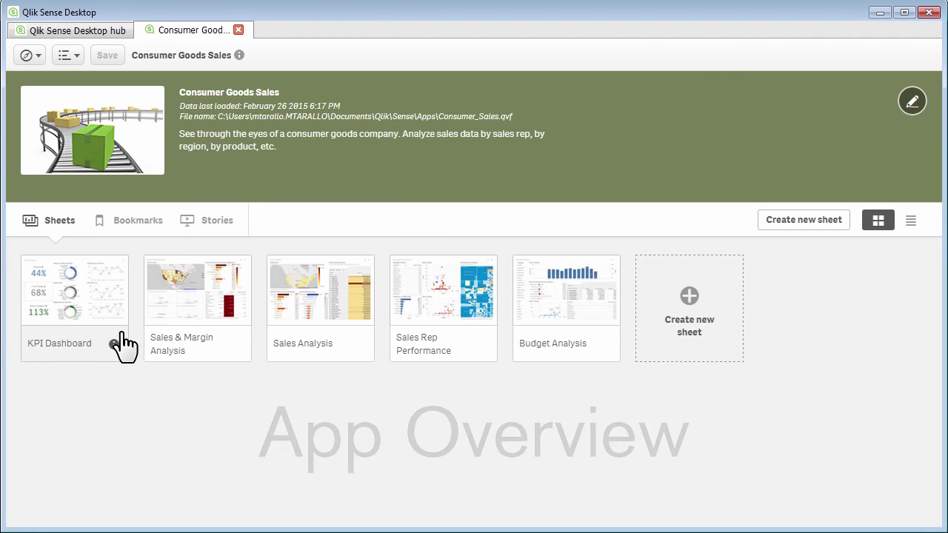
click(114, 346)
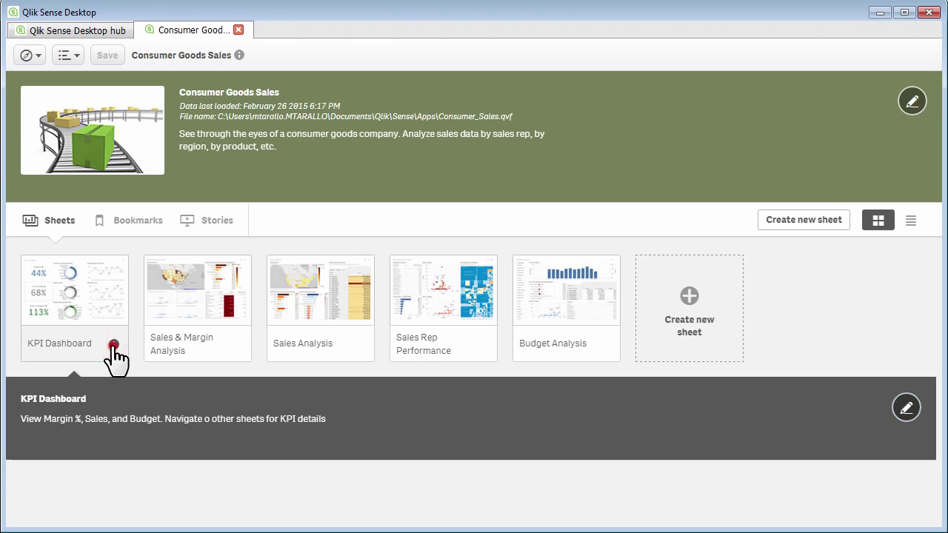
click(113, 346)
click(130, 220)
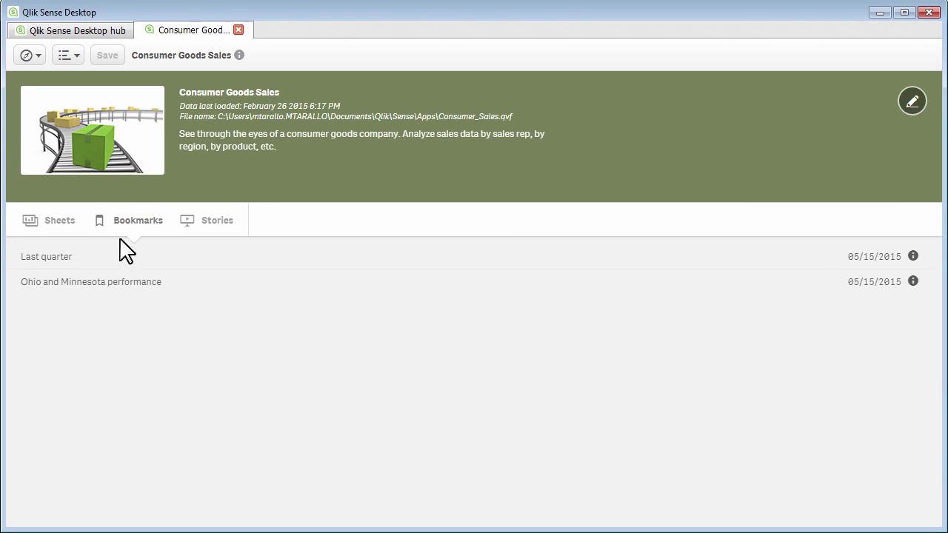
click(211, 224)
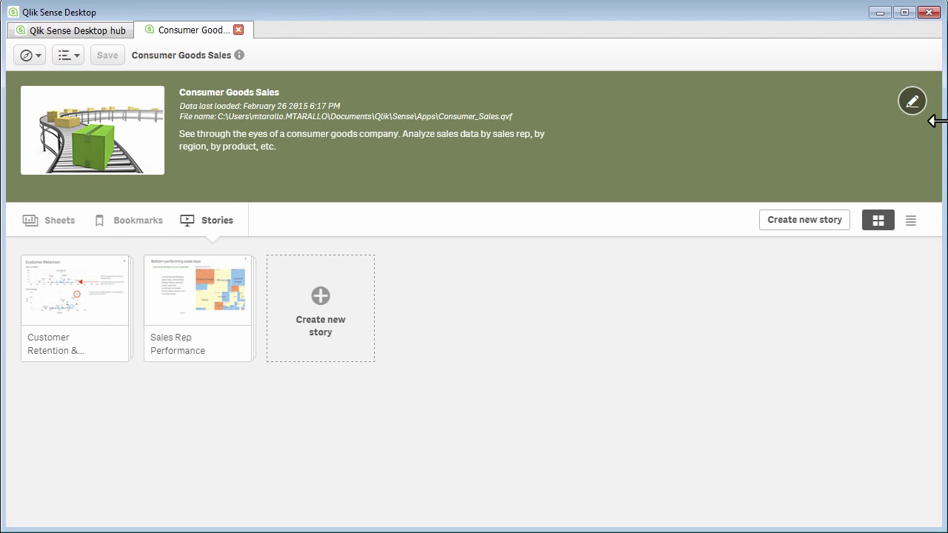
Edit the app details, cancel the thumbnail image change, and finish editing.
click(912, 102)
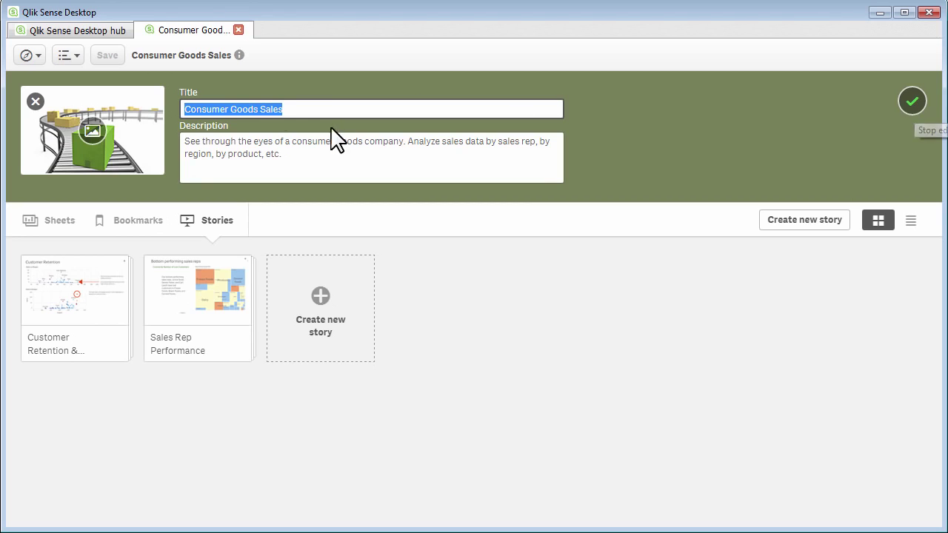
click(92, 130)
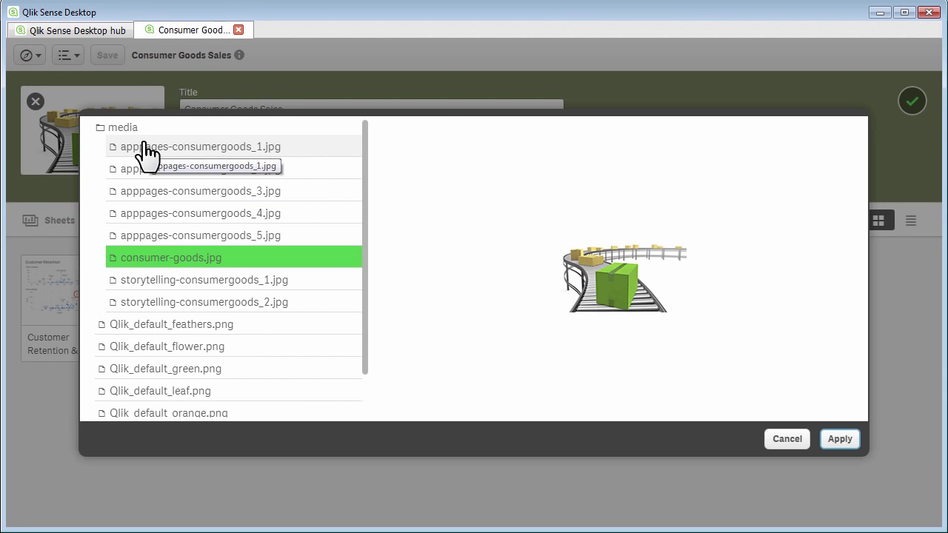
click(782, 440)
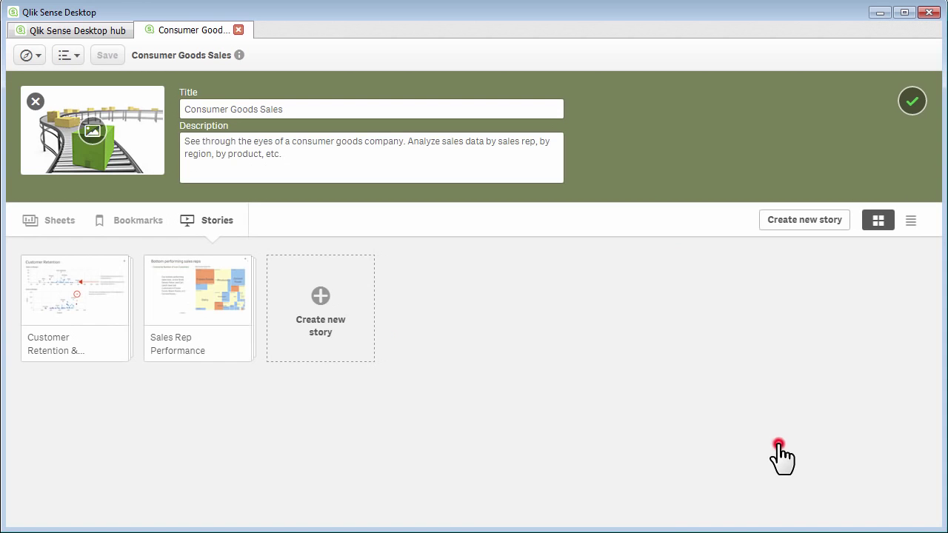
click(51, 220)
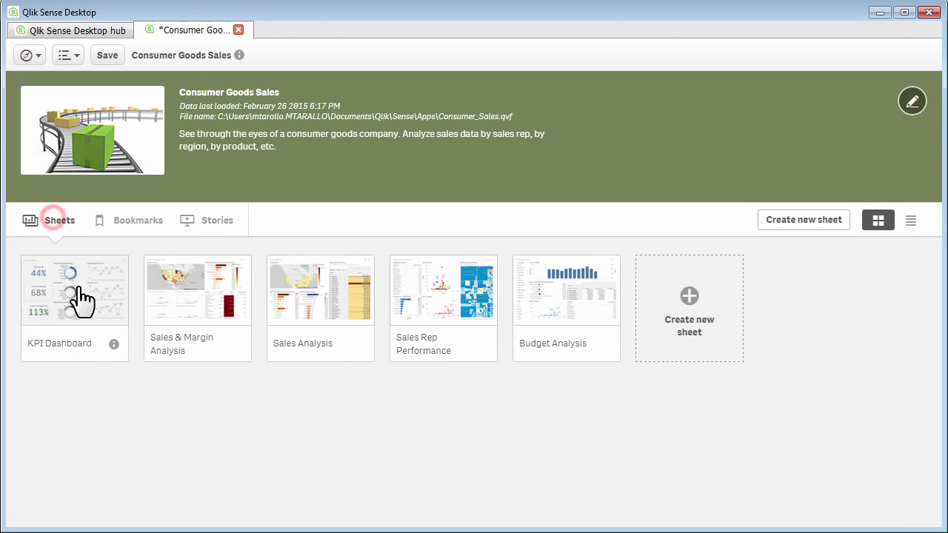
Filter the KPI Dashboard to Deli and snapshot the Margin Amount Over Time chart.
click(115, 300)
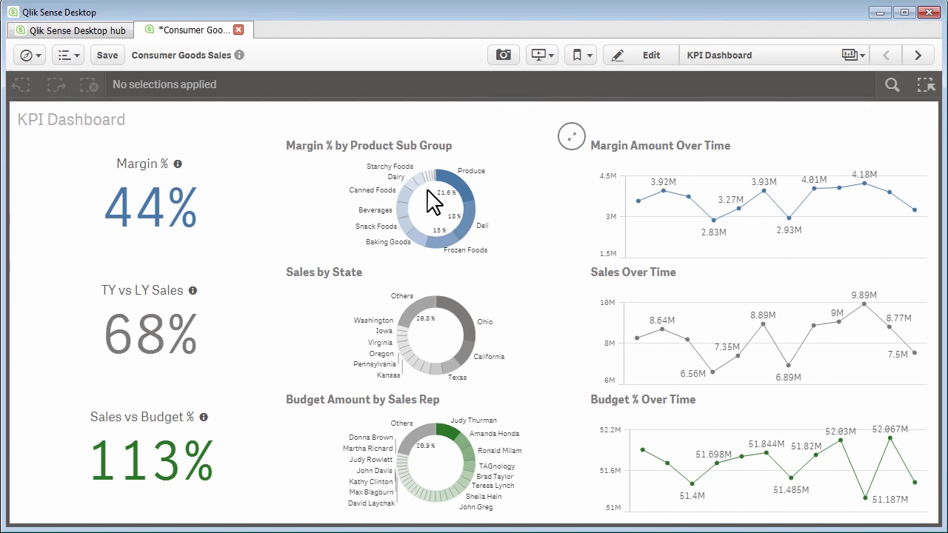
click(473, 218)
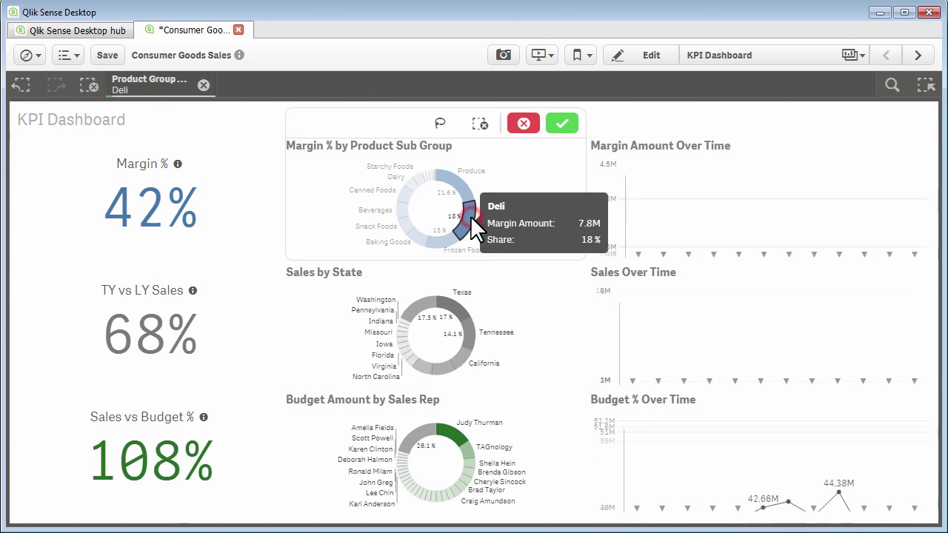
click(556, 129)
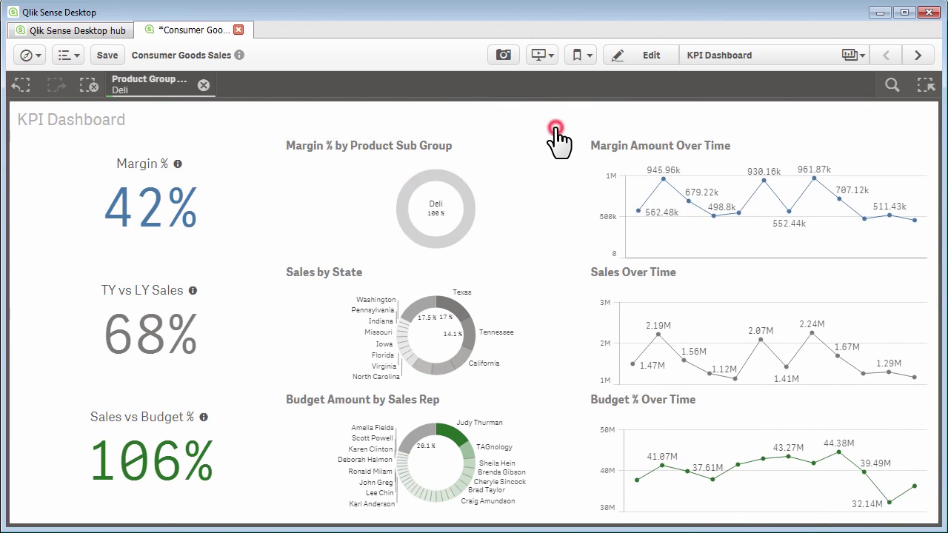
click(507, 56)
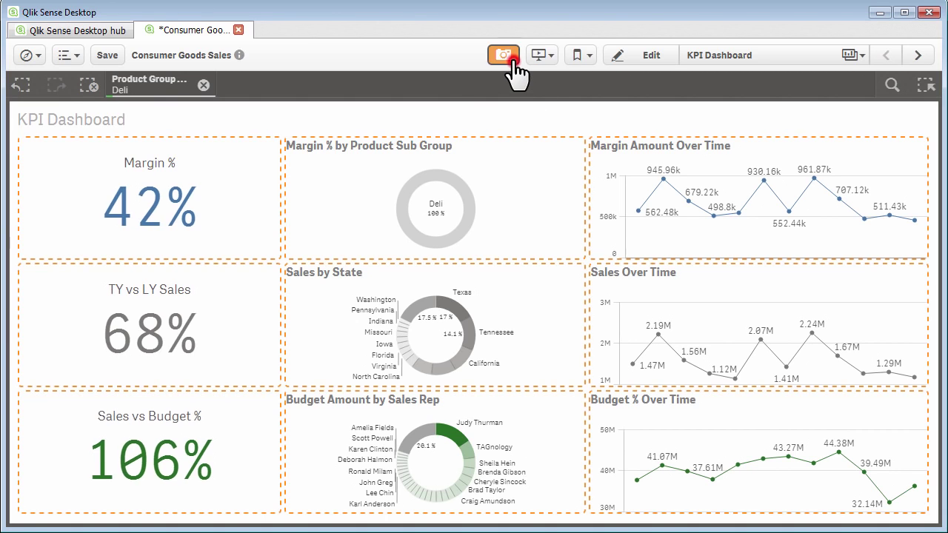
click(714, 217)
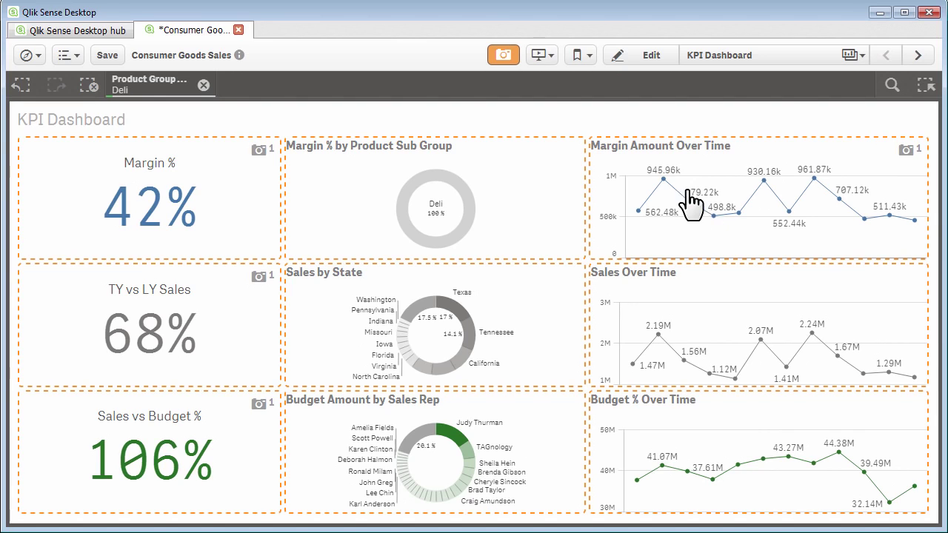
Leave snapshot mode and preview the Stories, Bookmarks and Sheets lists.
click(503, 58)
click(541, 62)
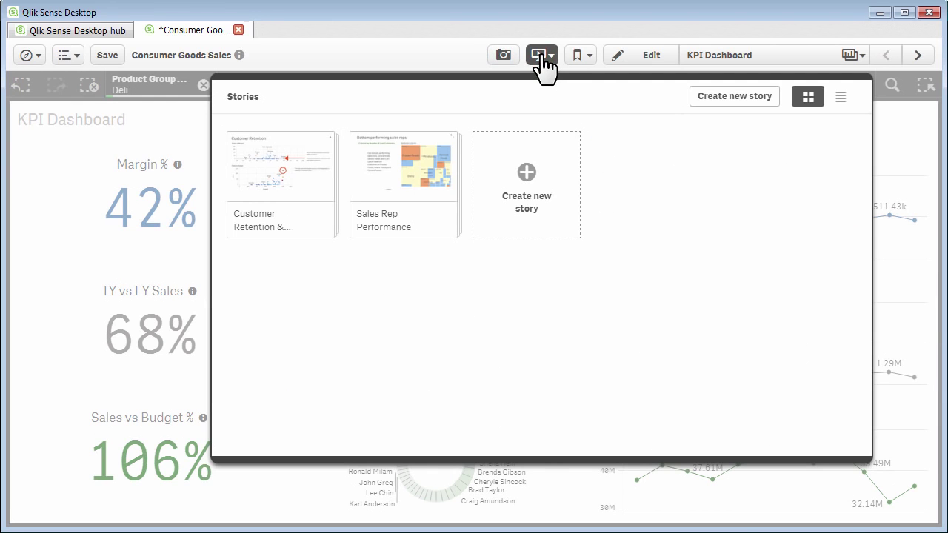
click(543, 62)
click(580, 59)
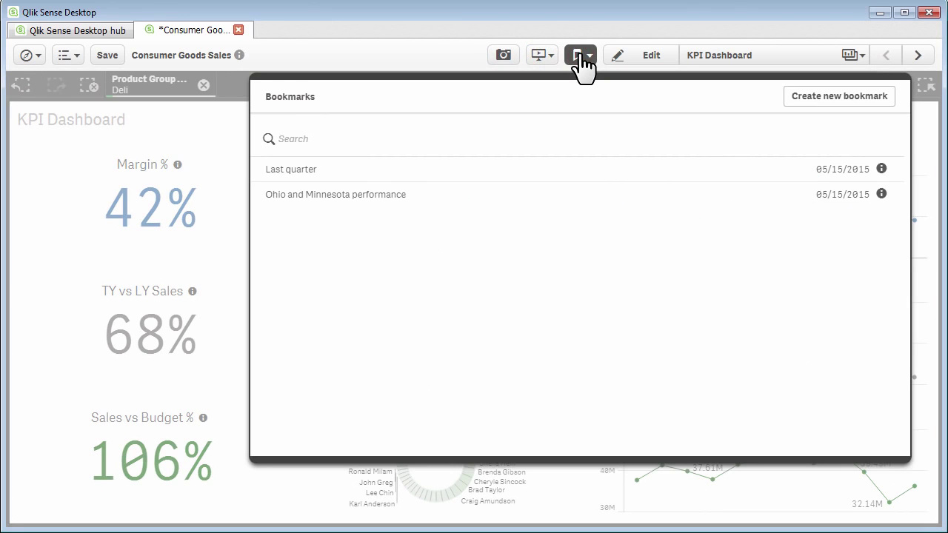
click(581, 61)
click(704, 61)
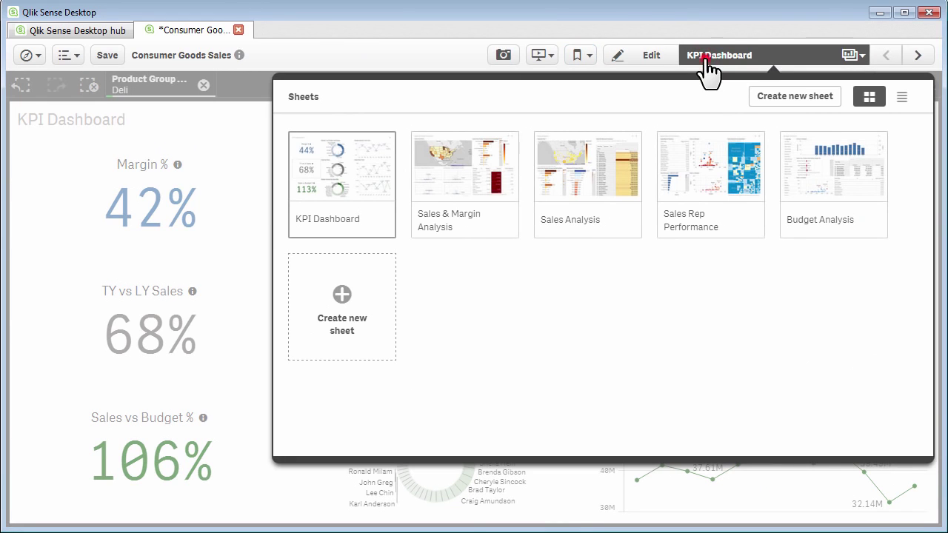
click(704, 63)
Advance two sheets to Sales Analysis and preview the data search and selections overview.
click(919, 56)
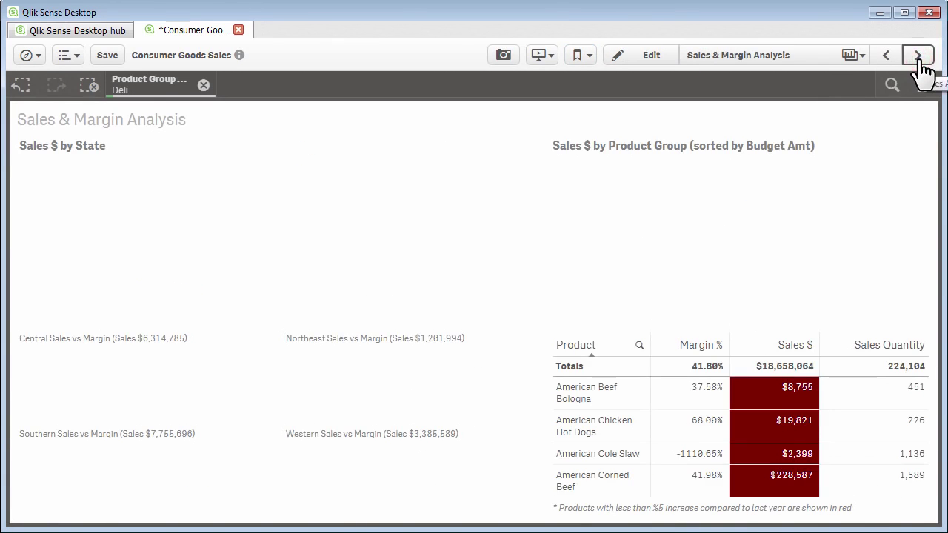
click(919, 56)
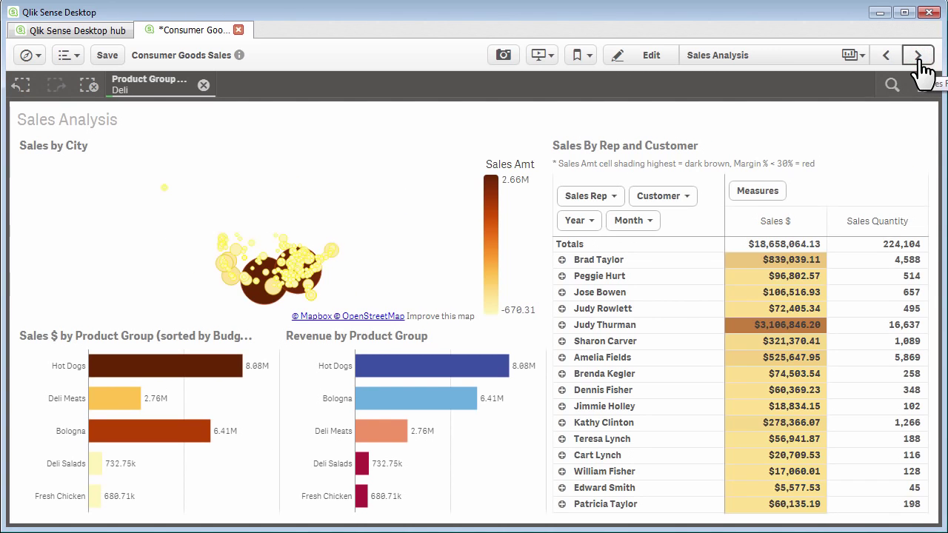
click(891, 85)
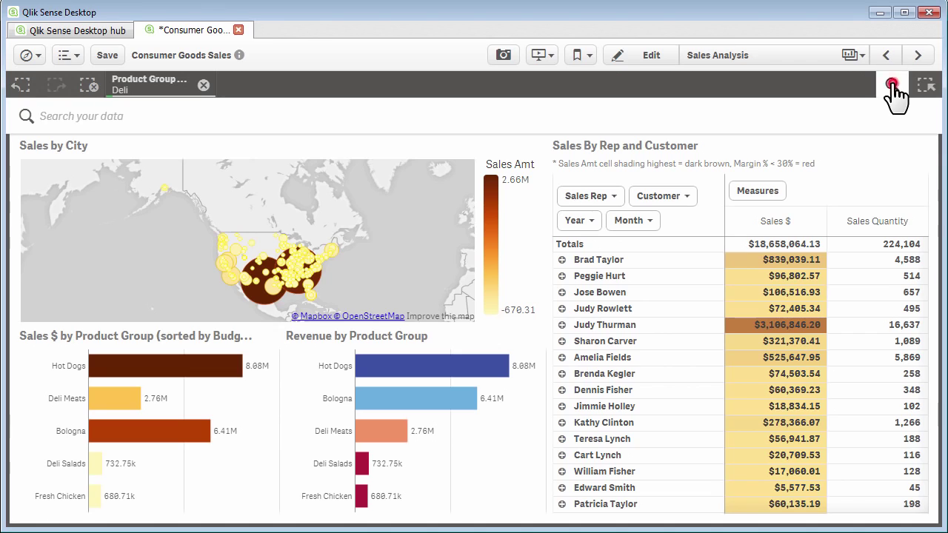
click(893, 85)
click(925, 85)
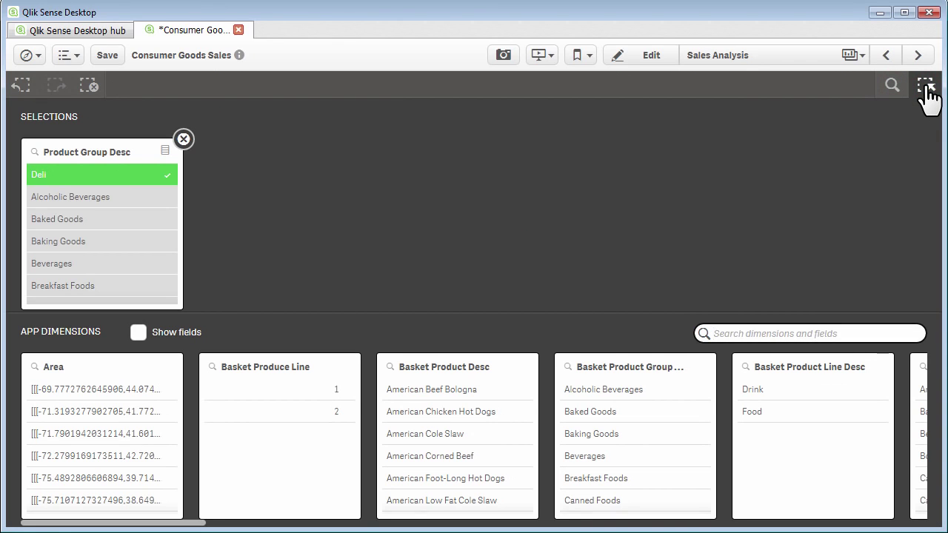
click(926, 88)
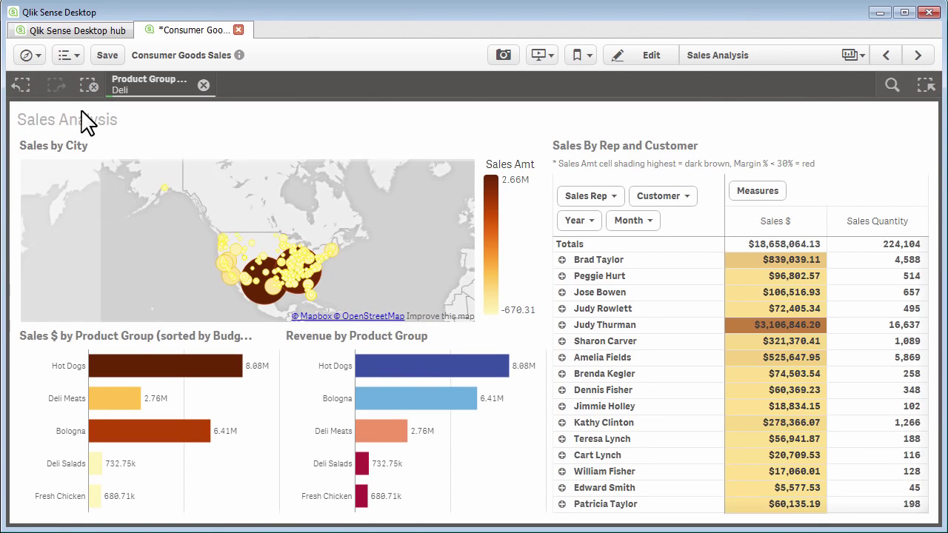
Clear the Deli selection, then step back and forward to restore it.
click(203, 86)
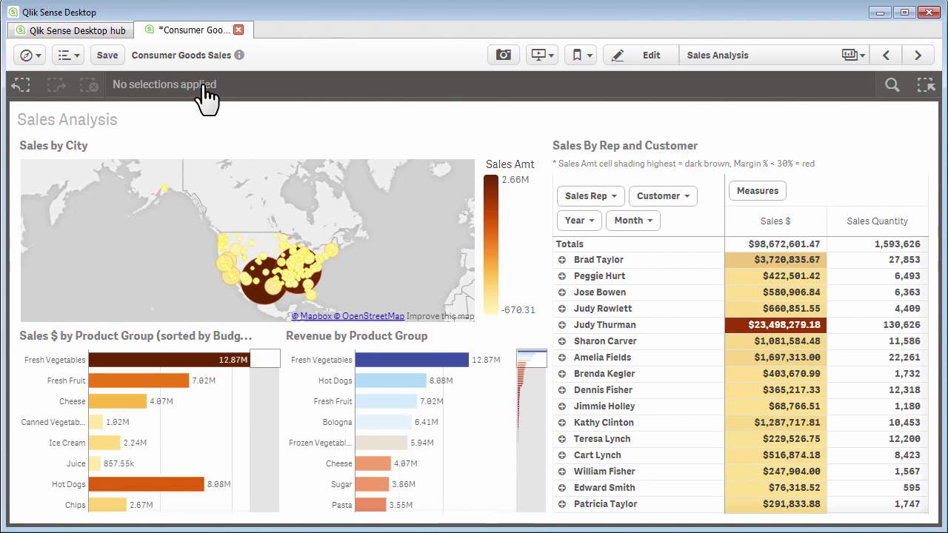
click(24, 87)
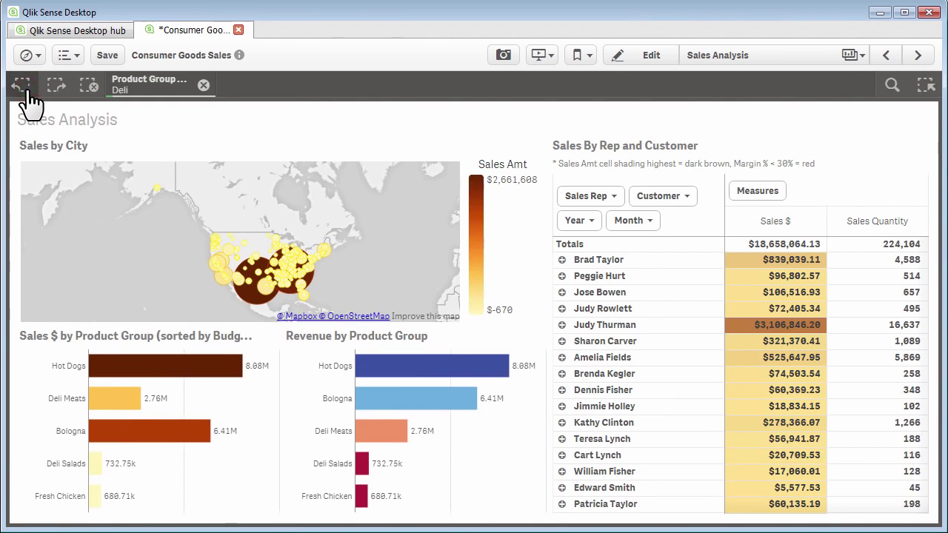
click(23, 86)
click(54, 86)
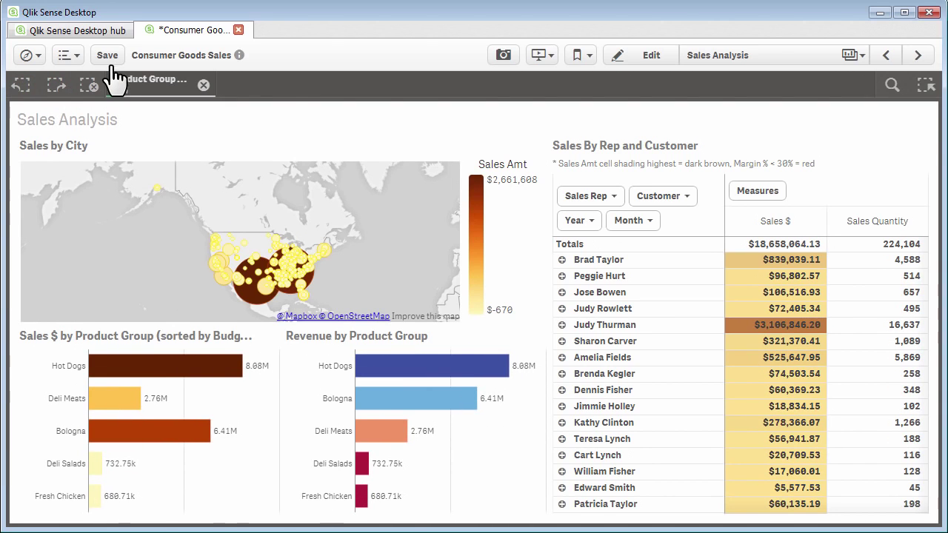
Enter edit mode and select each chart on the Sales Analysis sheet in turn.
click(644, 59)
click(417, 273)
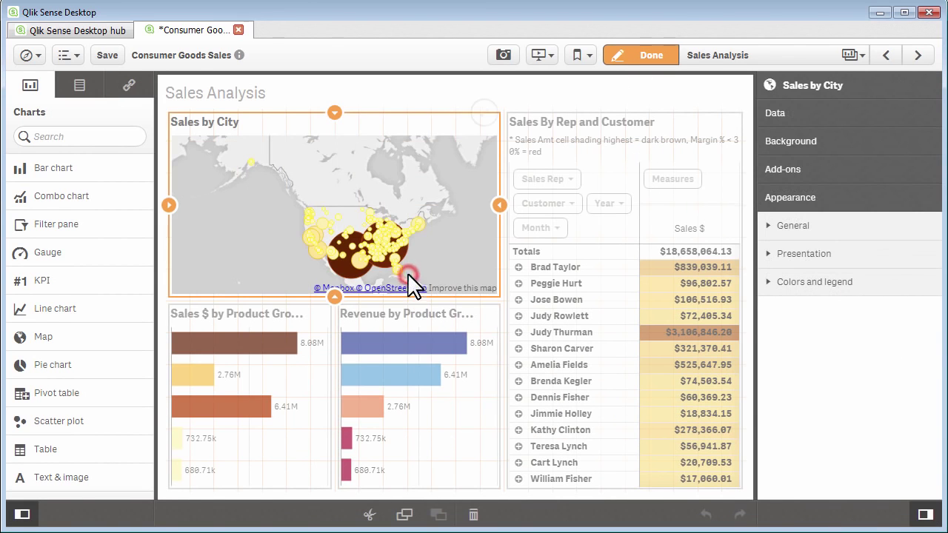
click(530, 268)
click(438, 373)
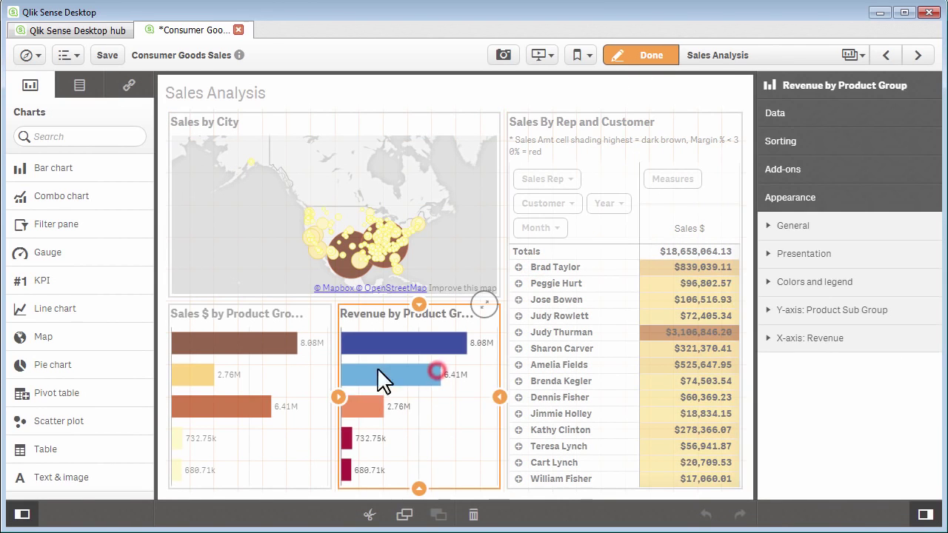
click(309, 373)
click(619, 272)
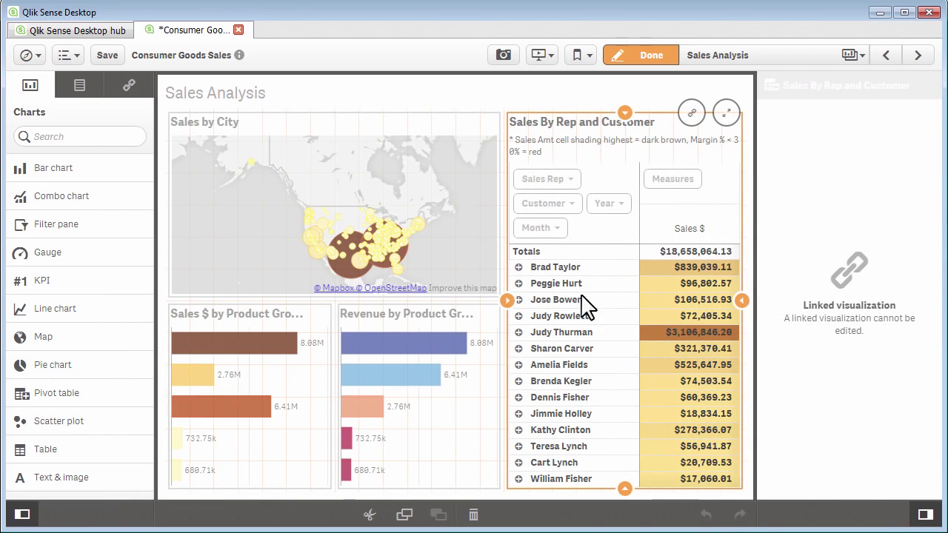
click(455, 366)
click(314, 375)
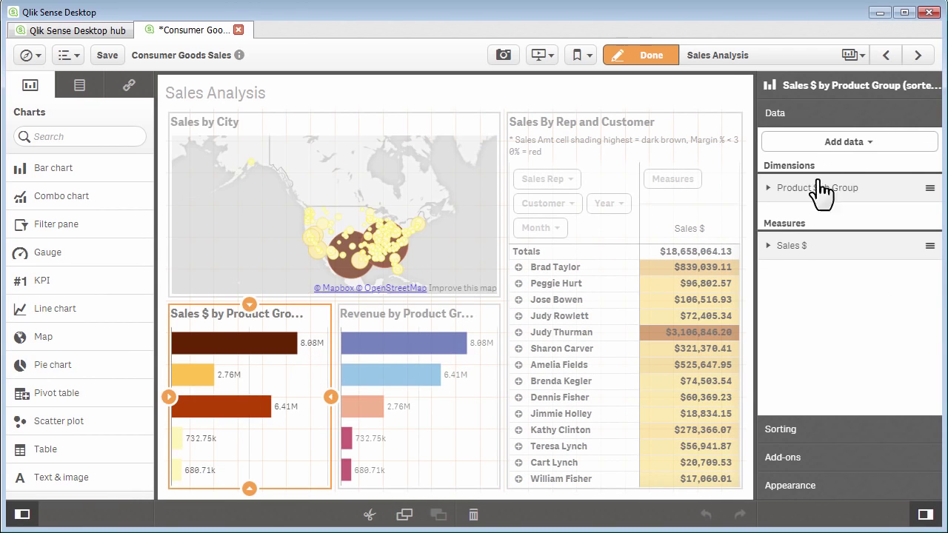
Review the Sales $ by Product Group chart's Sorting, Data, Add-ons and Appearance properties.
click(804, 433)
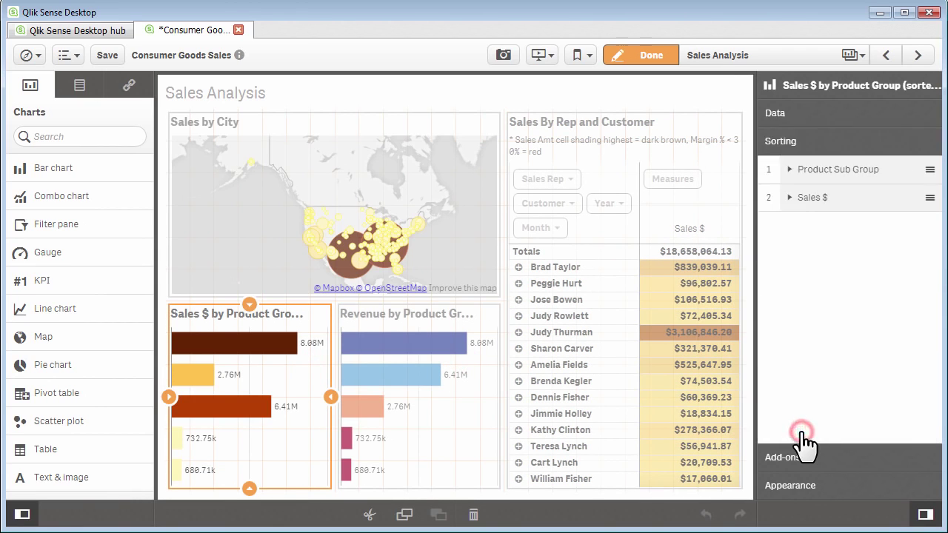
click(813, 118)
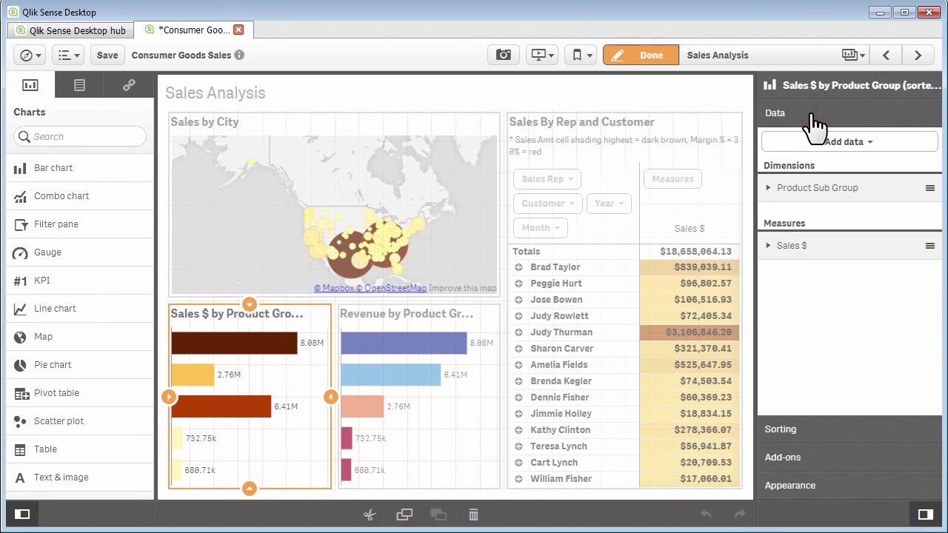
click(800, 457)
click(801, 482)
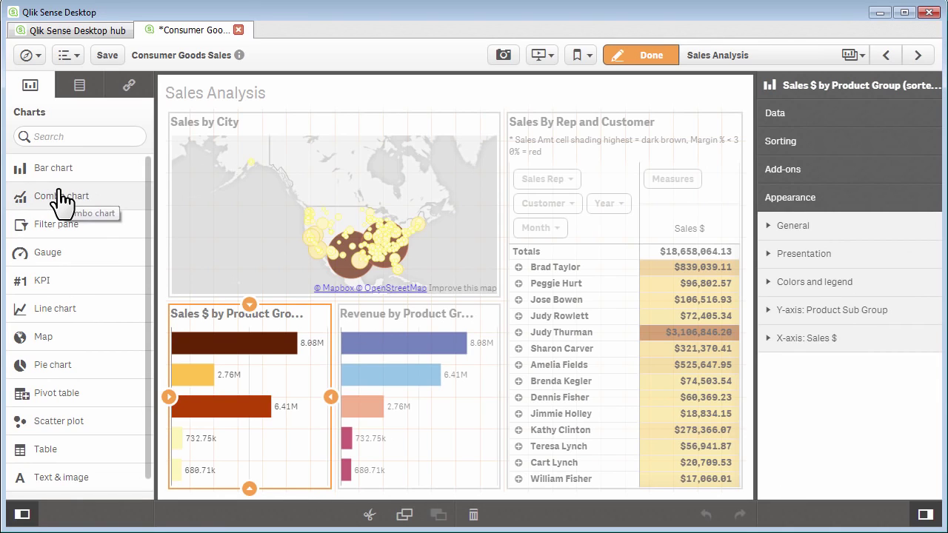
Add Revenue by Product Group to Master items, then expand master Measures and Dimensions.
click(79, 86)
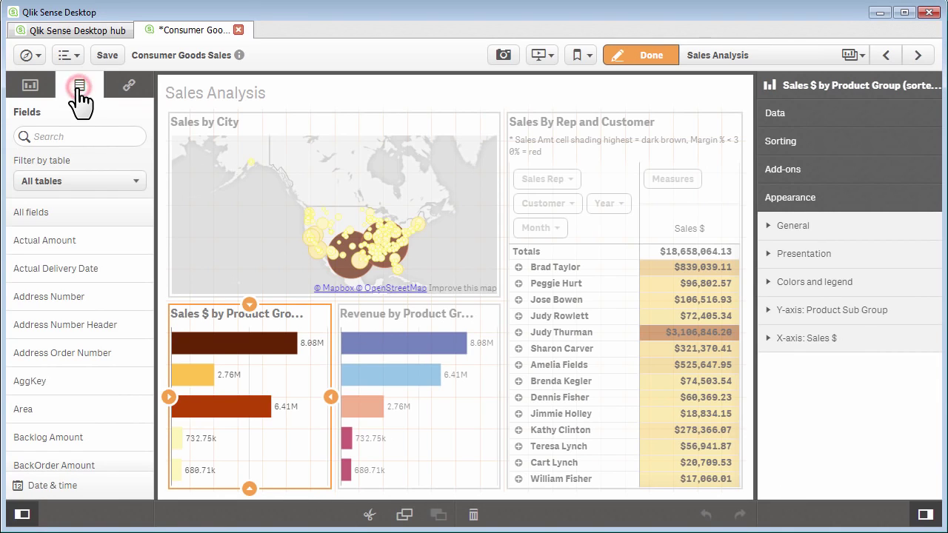
click(129, 87)
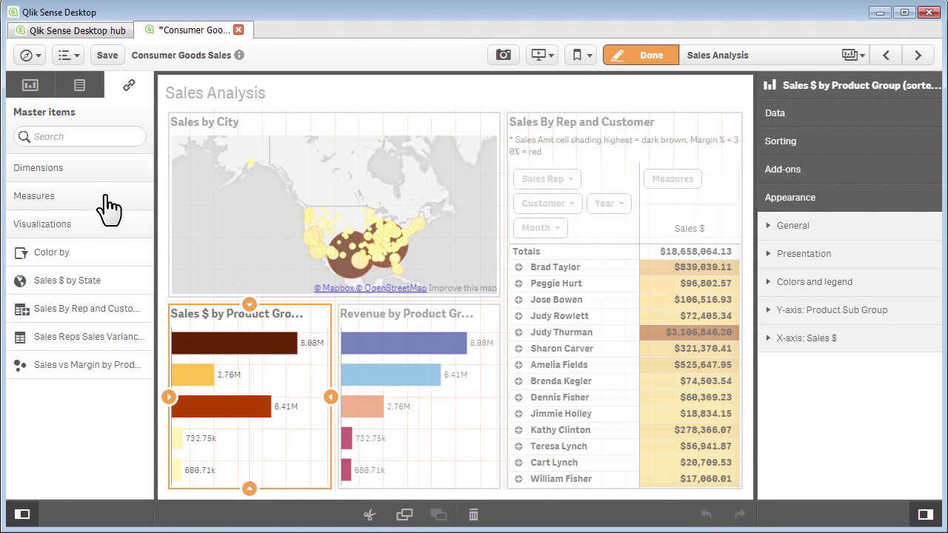
click(392, 393)
drag(389, 385, 83, 405)
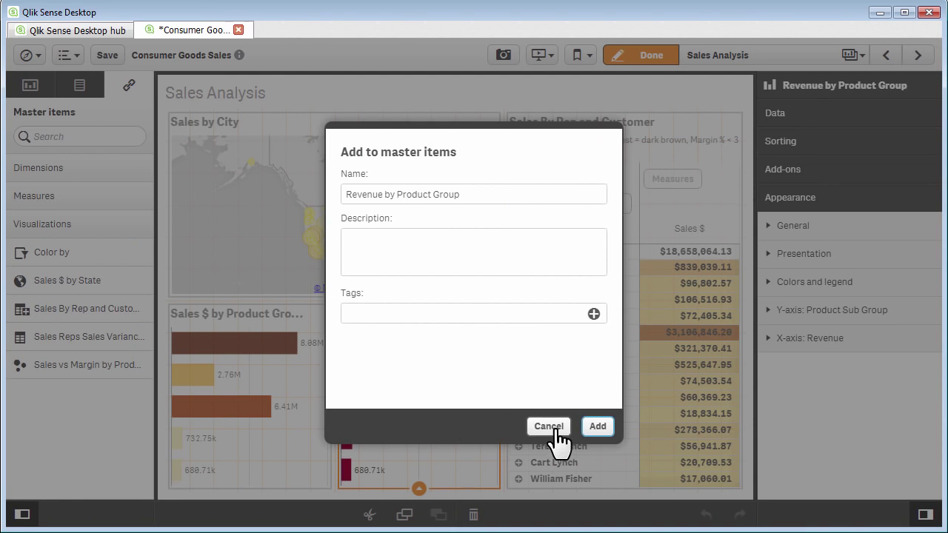
click(595, 428)
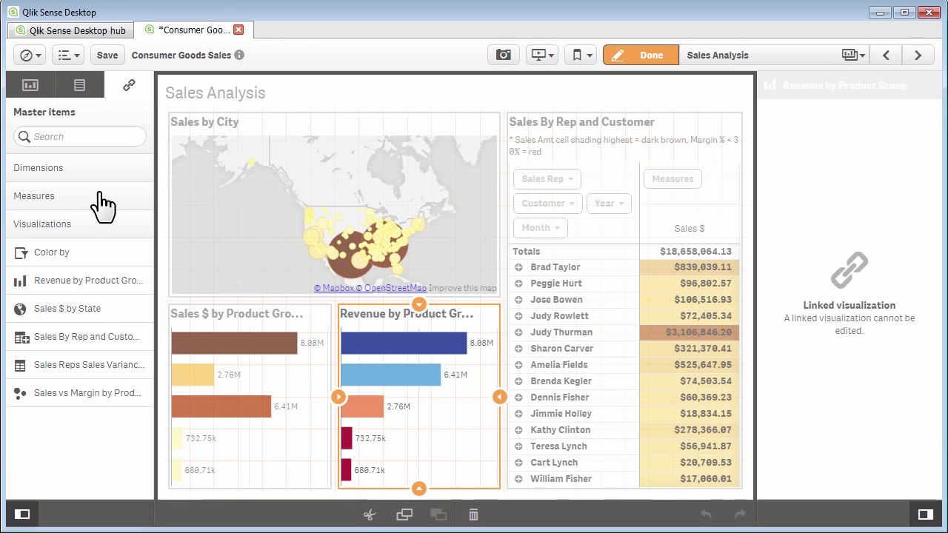
click(91, 201)
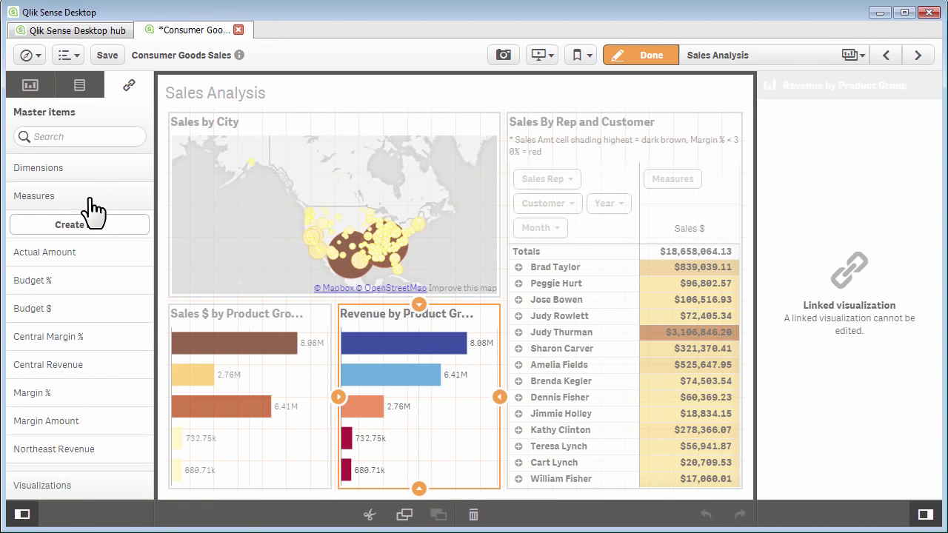
click(73, 169)
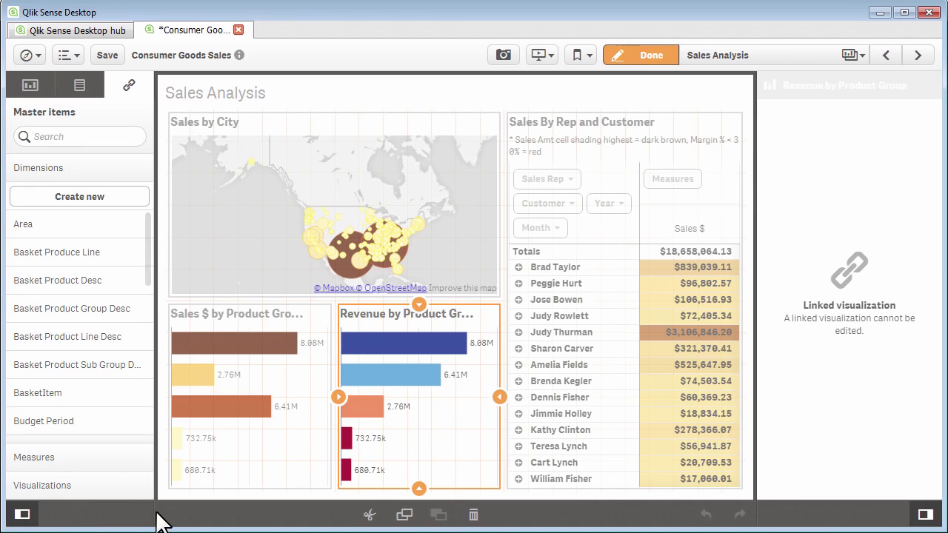
click(23, 515)
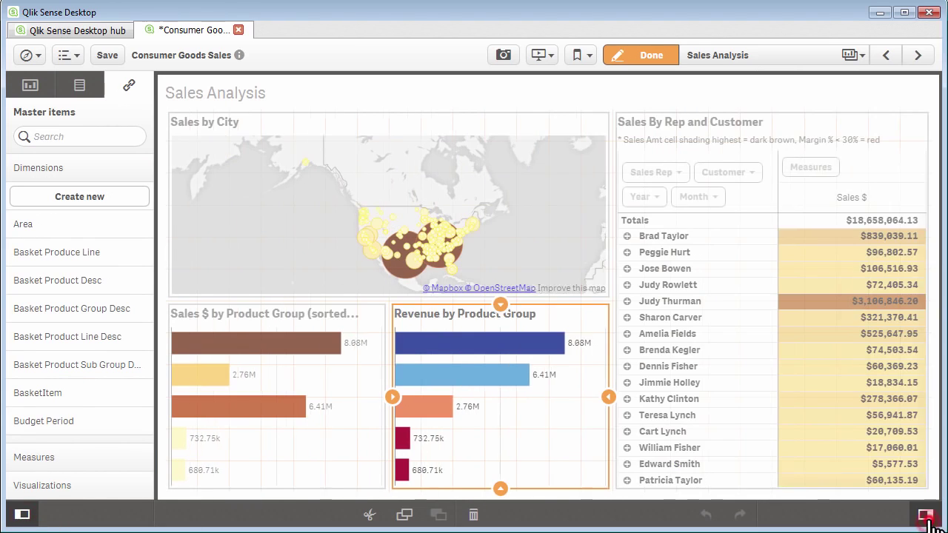
click(473, 516)
click(706, 516)
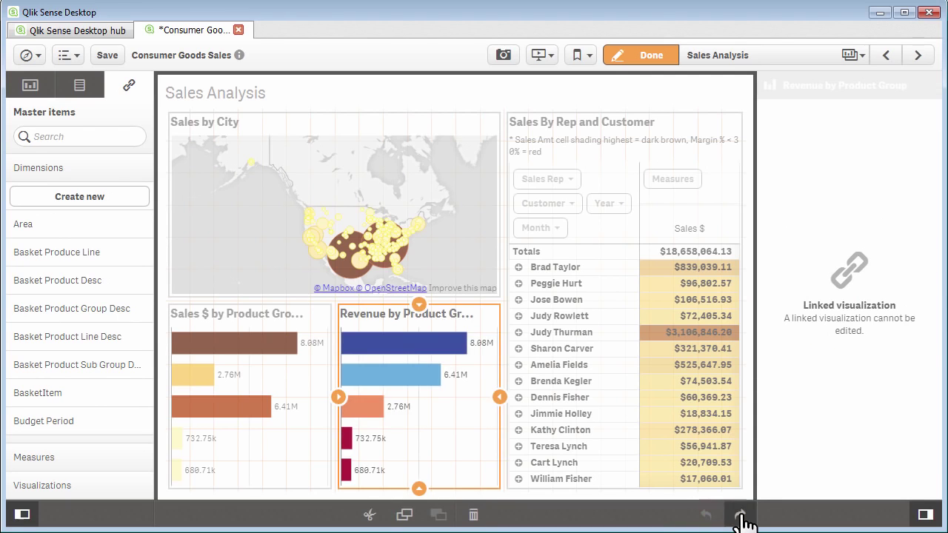
click(740, 514)
click(706, 516)
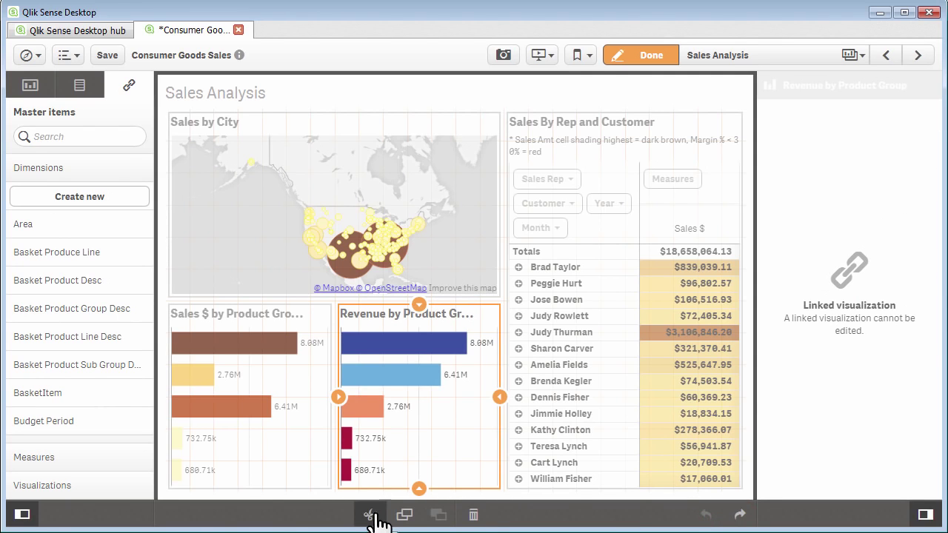
right_click(585, 324)
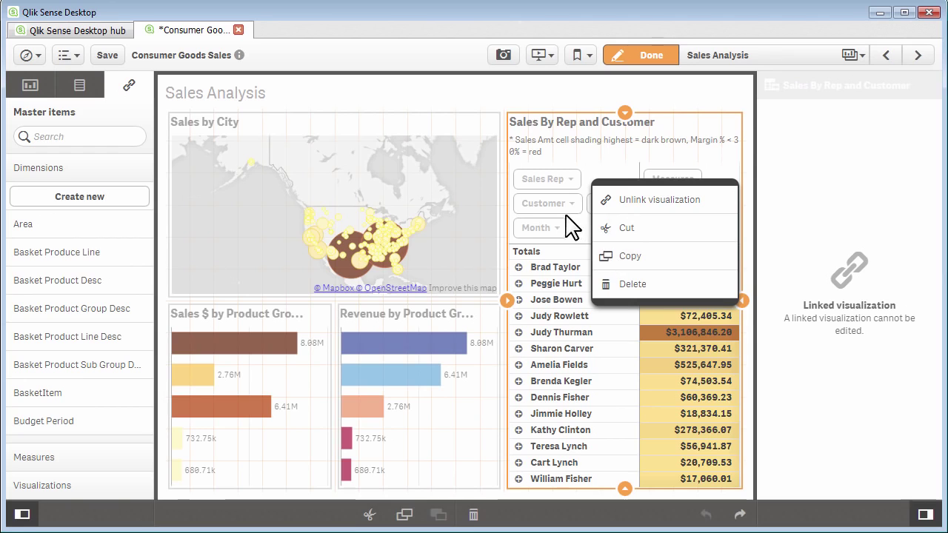
right_click(463, 197)
right_click(273, 325)
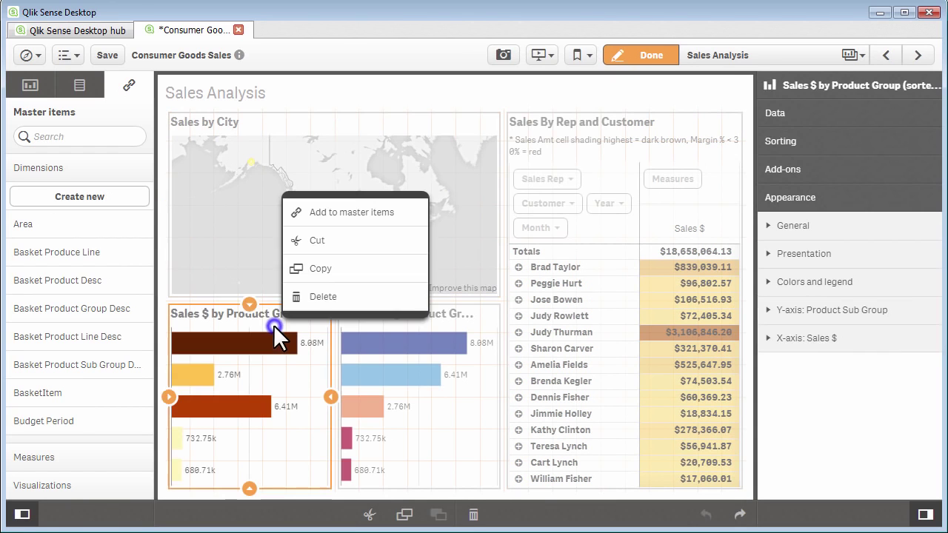
right_click(428, 358)
click(600, 332)
right_click(599, 333)
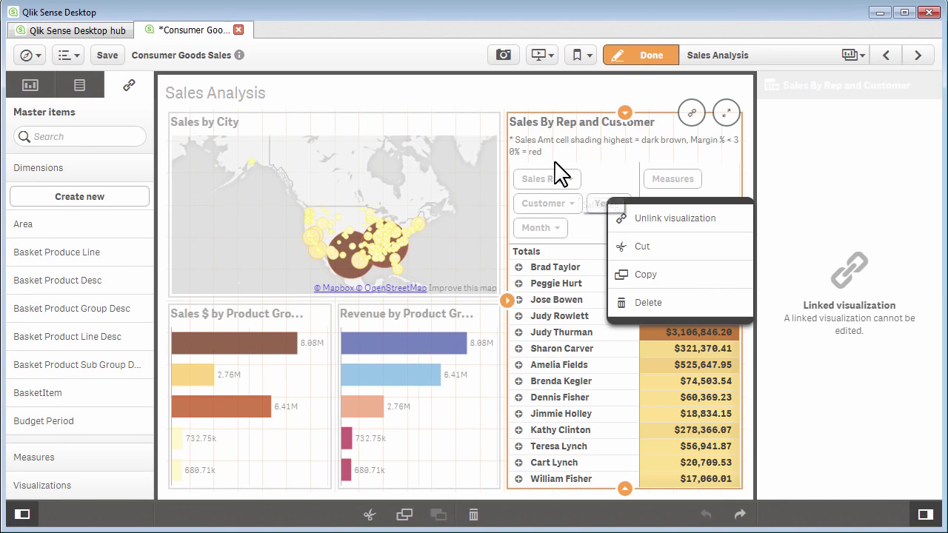
Review the navigation and sheet action menus, then exit edit mode with Done.
click(41, 59)
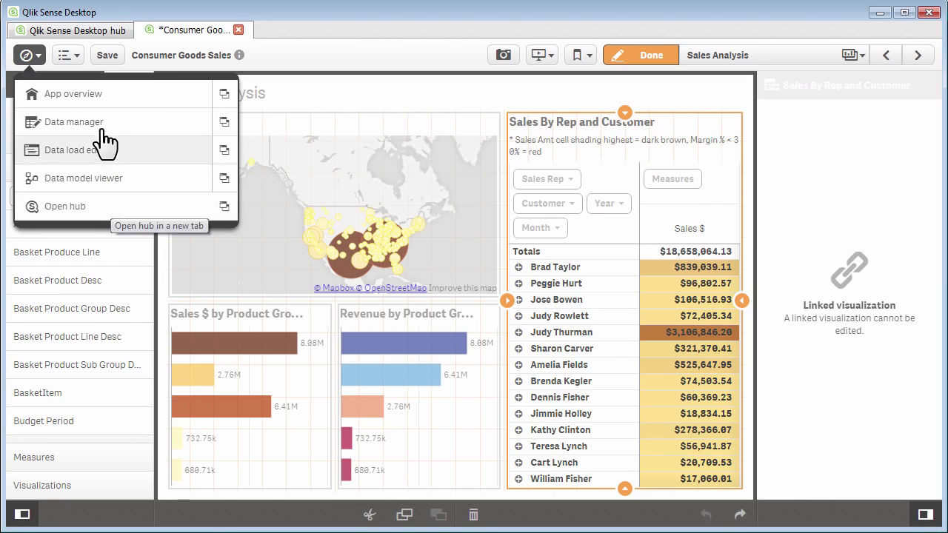
click(77, 59)
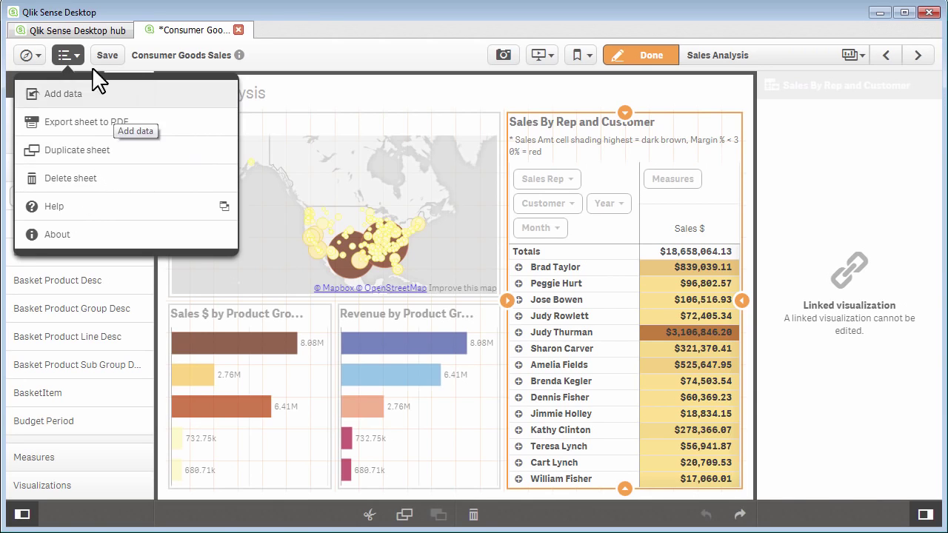
click(280, 62)
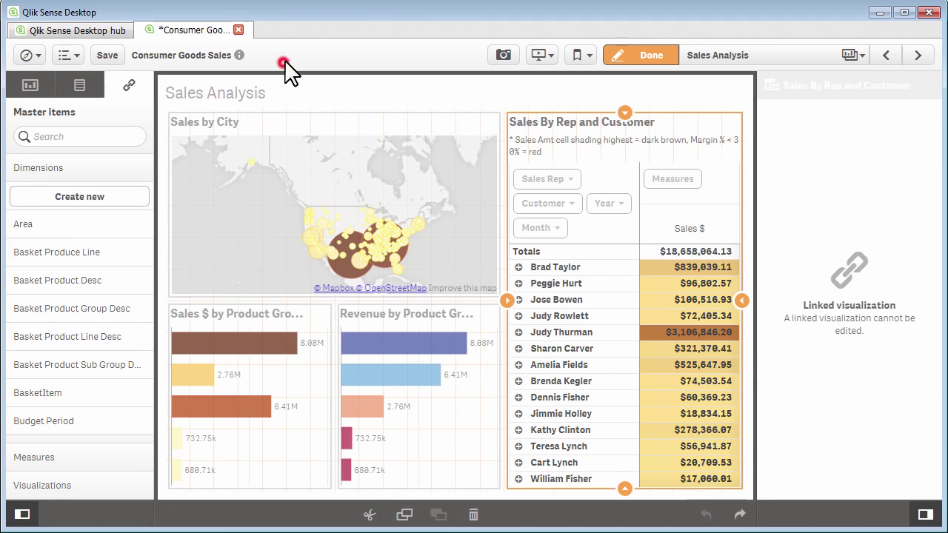
click(655, 56)
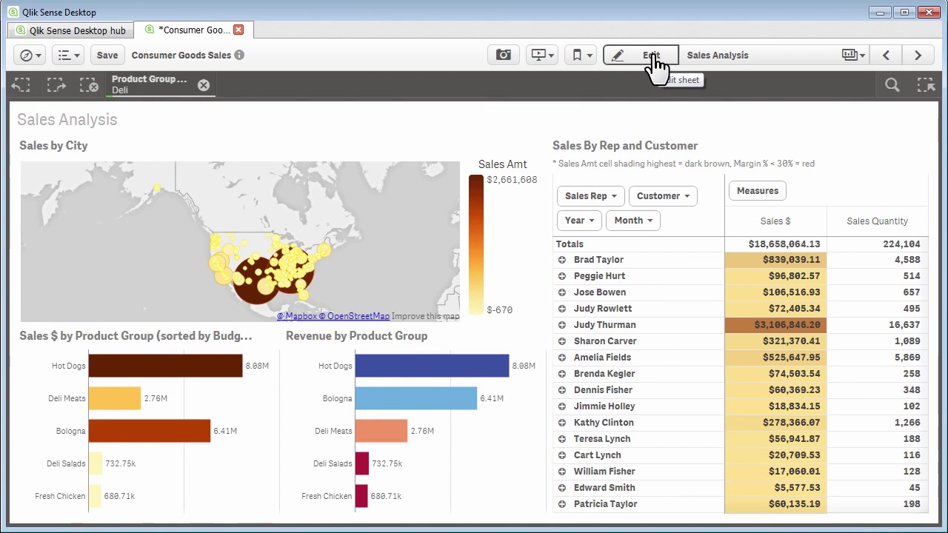
Bring up snapshot and export options on the Hot Dogs bar of Revenue by Product Group.
right_click(406, 370)
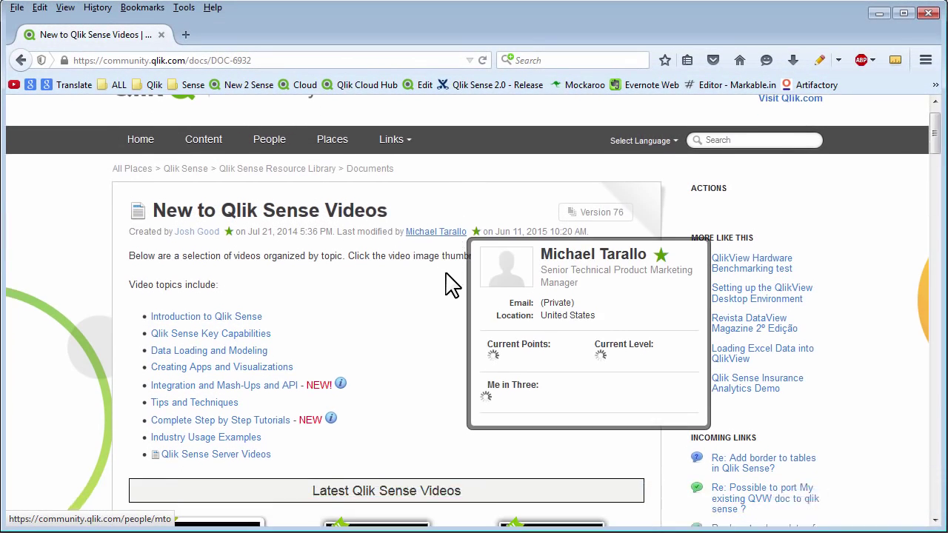
Scroll the Qlik Community videos page down to the Introduction to Qlik Sense videos.
scroll(449, 283, down, 5)
scroll(448, 292, down, 2)
scroll(444, 293, down, 4)
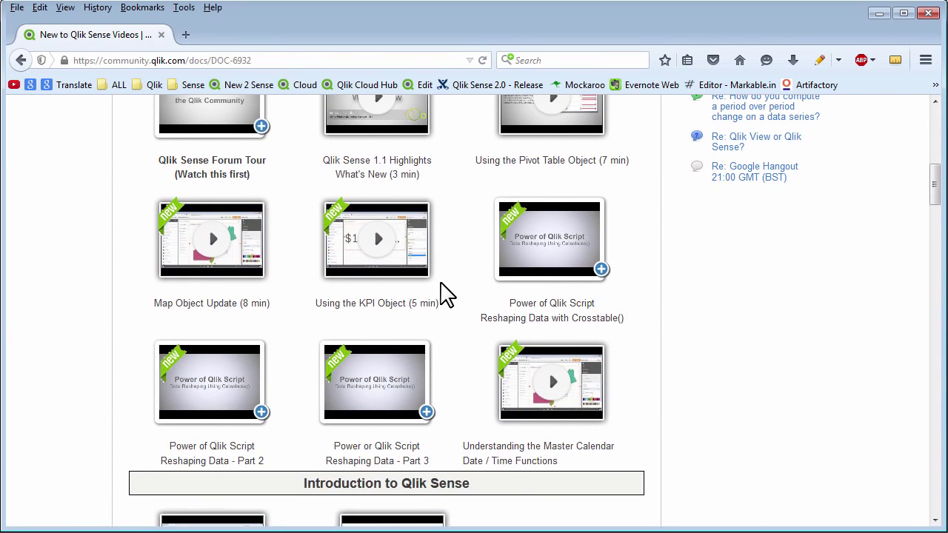
scroll(443, 294, down, 6)
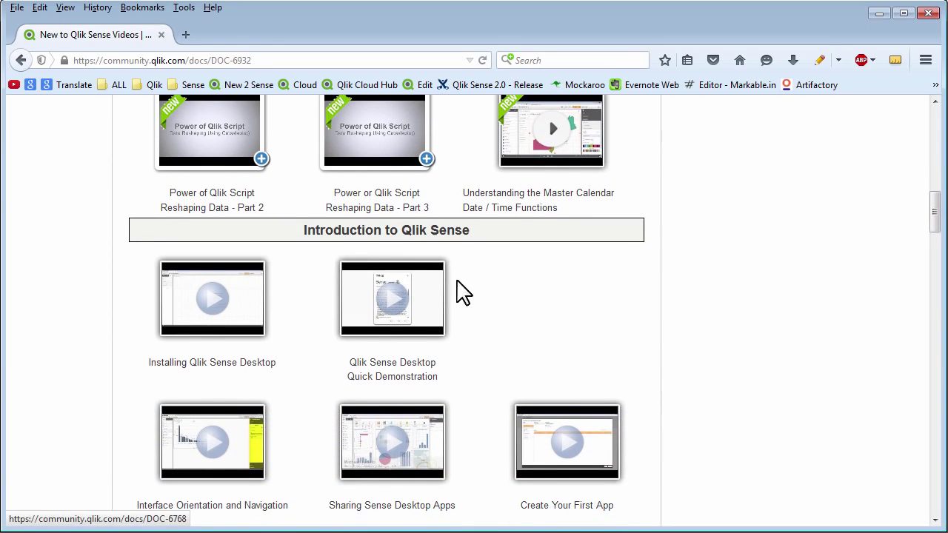
scroll(467, 292, down, 2)
scroll(314, 331, down, 2)
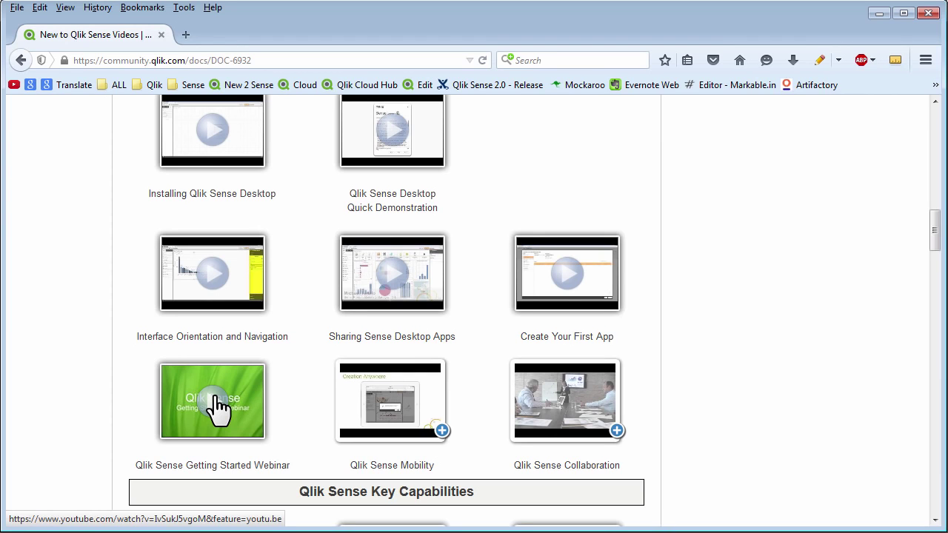
Scroll through the remaining video categories, then return to the topic list from Introduction to Qlik Sense through Qlik Sense Server Videos.
scroll(217, 407, down, 7)
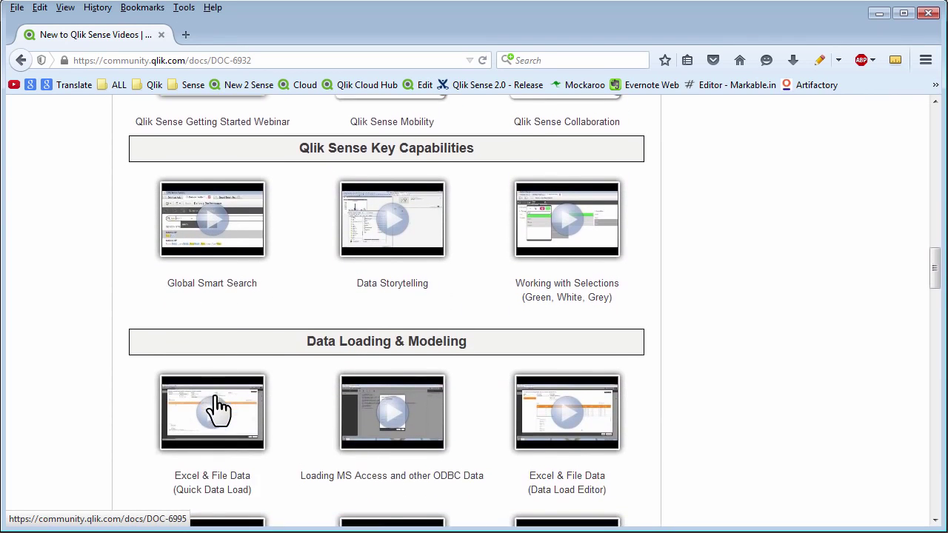
scroll(217, 407, down, 8)
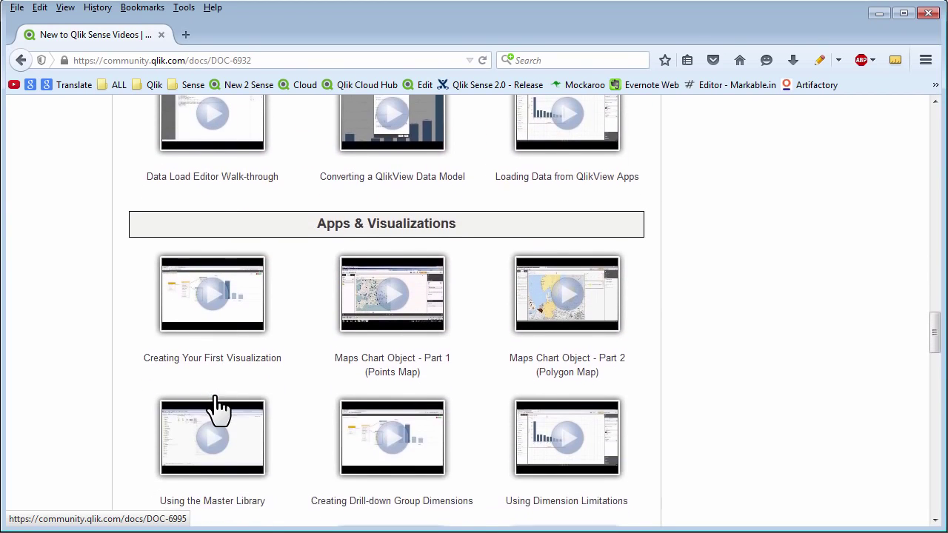
scroll(217, 407, down, 7)
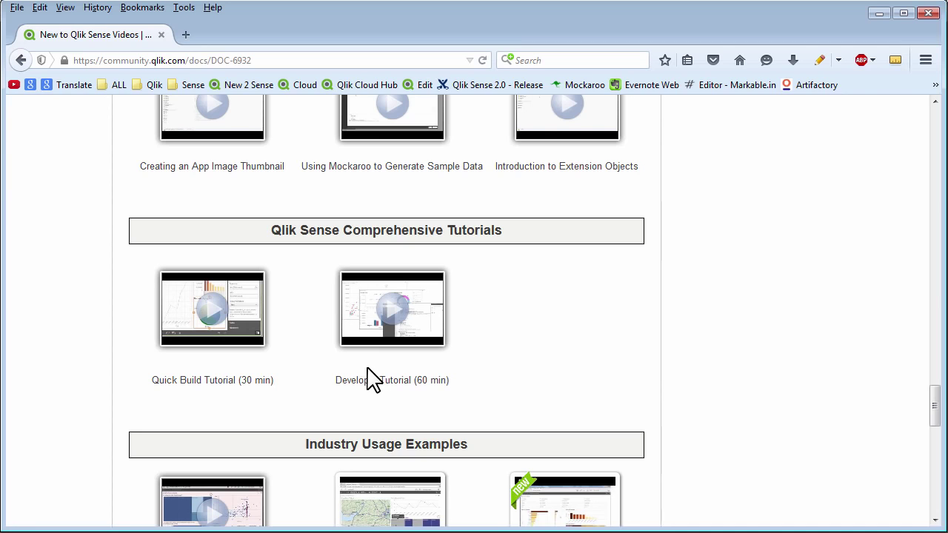
mouse_move(934, 420)
mouse_down()
mouse_move(934, 436)
mouse_move(927, 261)
mouse_move(934, 138)
mouse_up()
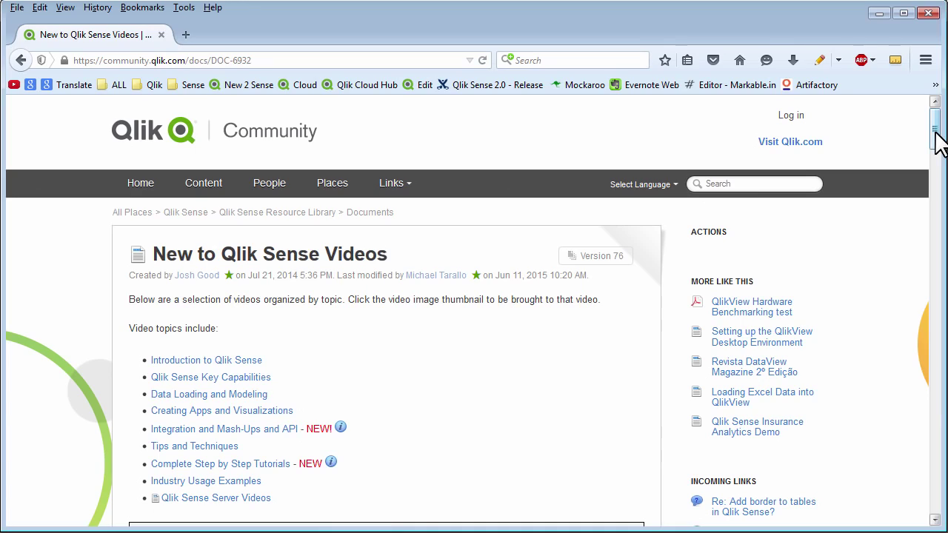